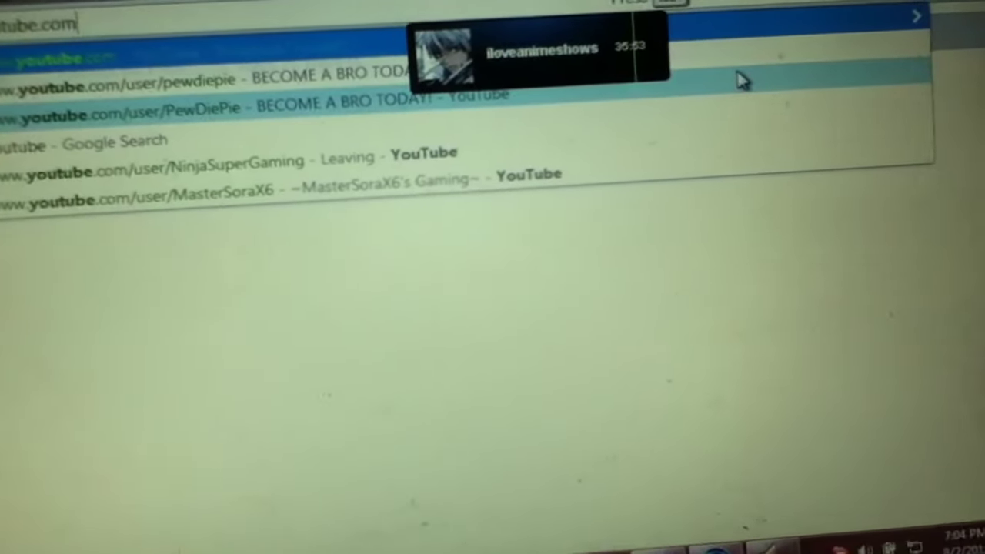
{"action": "type", "text": "/u"}
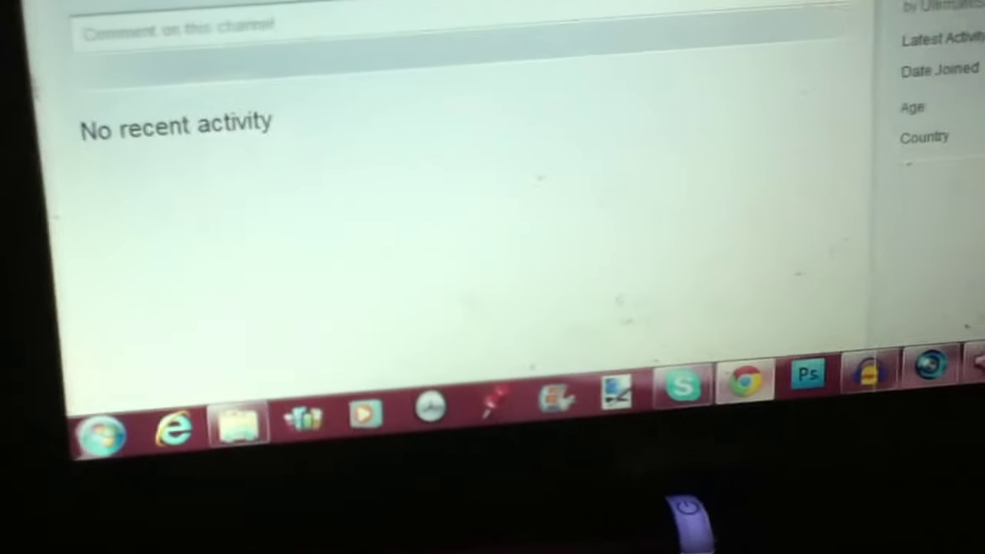
{"action": "scroll", "coordinate": [385, 231], "scroll_direction": "up", "scroll_amount": 3}
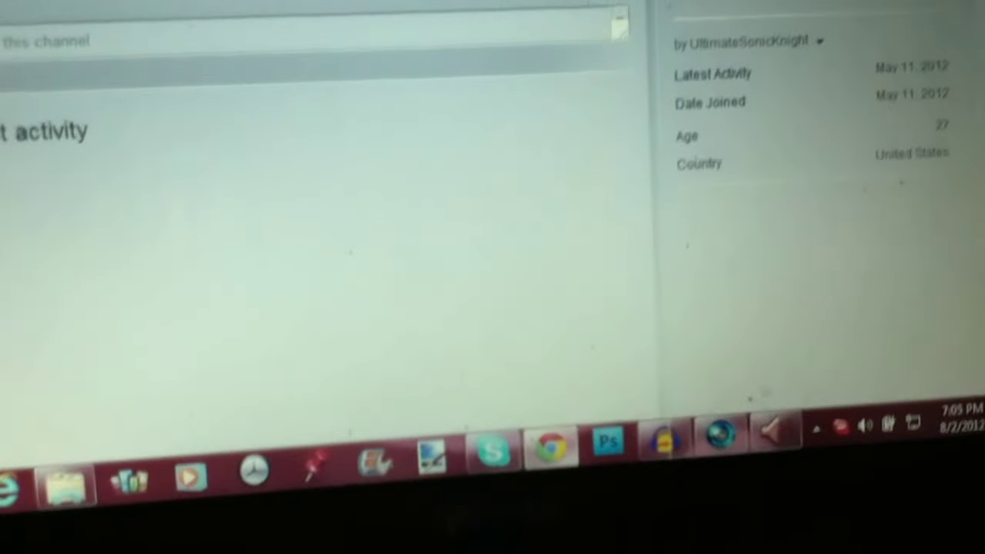
{"action": "scroll", "coordinate": [493, 231], "scroll_direction": "down", "scroll_amount": 3}
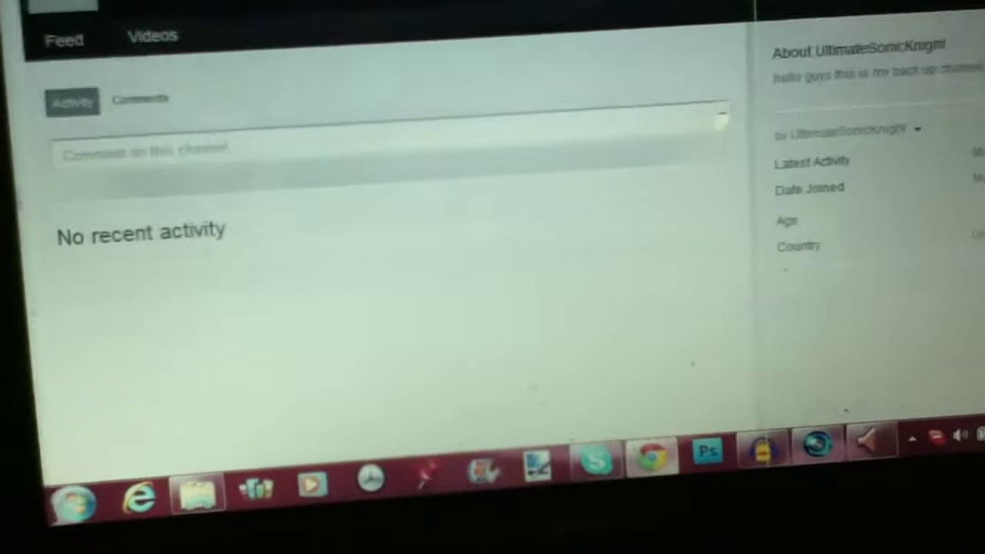
{"action": "scroll", "coordinate": [385, 230], "scroll_direction": "up", "scroll_amount": 2}
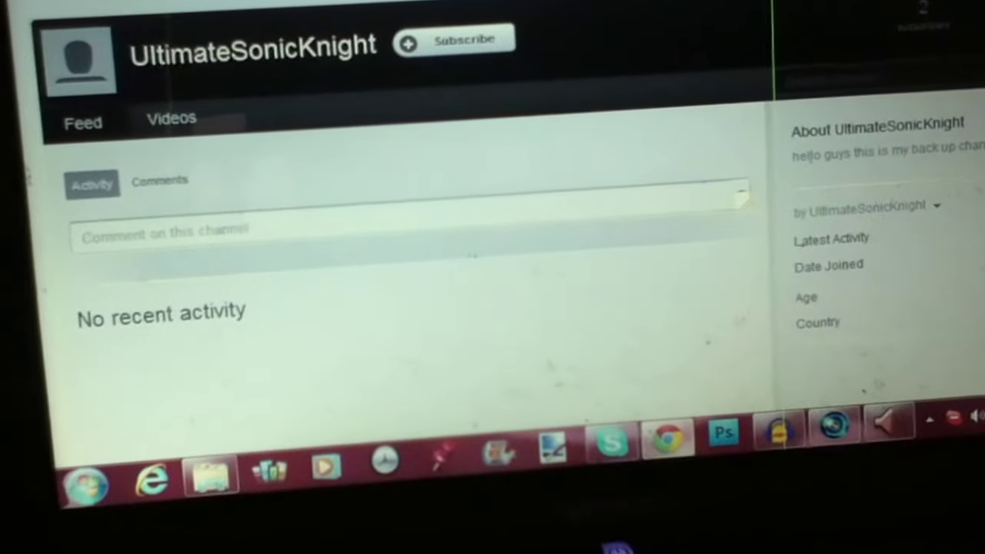